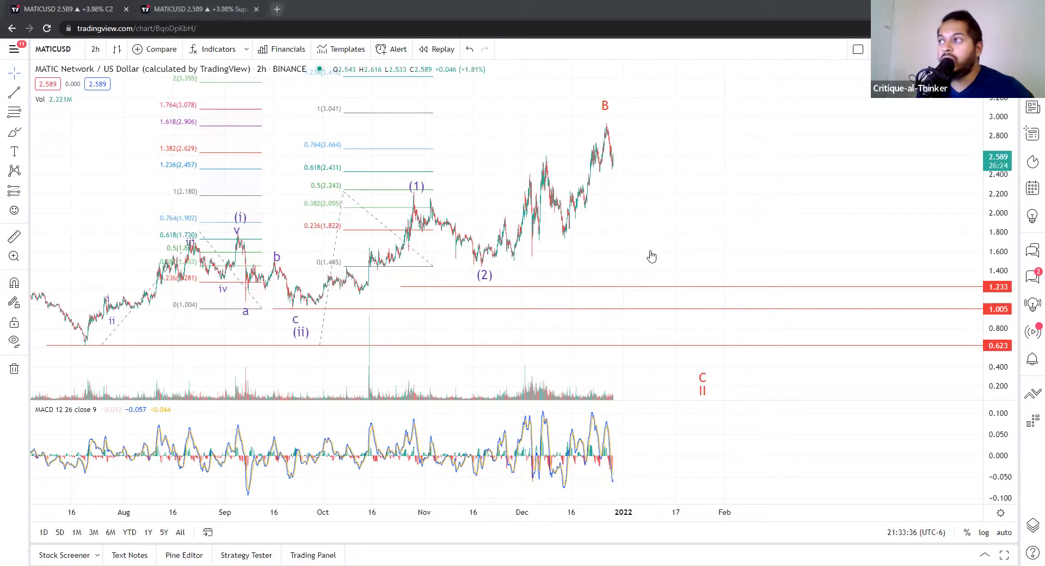
Step: Switch to the daily MATICUSD chart and compress the price scale to show higher targets
key(ctrl+Tab)
drag(767, 341, 671, 336)
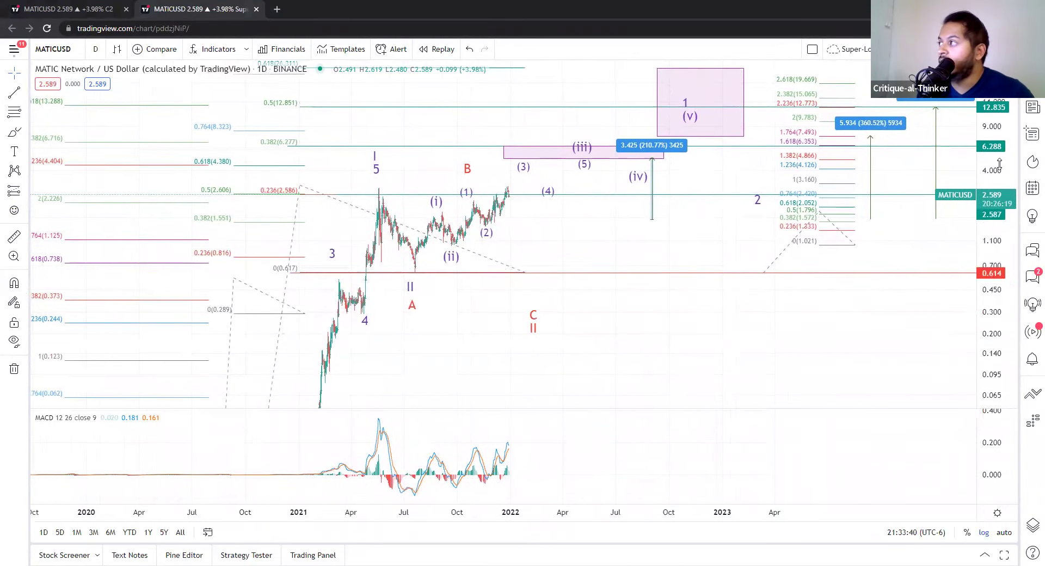
drag(1000, 163, 1000, 175)
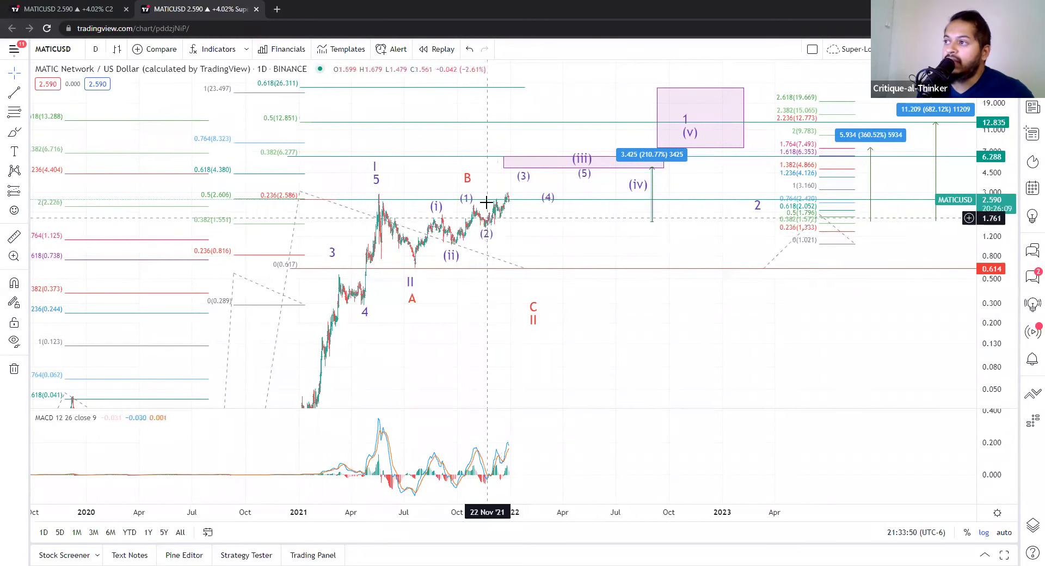
scroll(995, 246, up, 3)
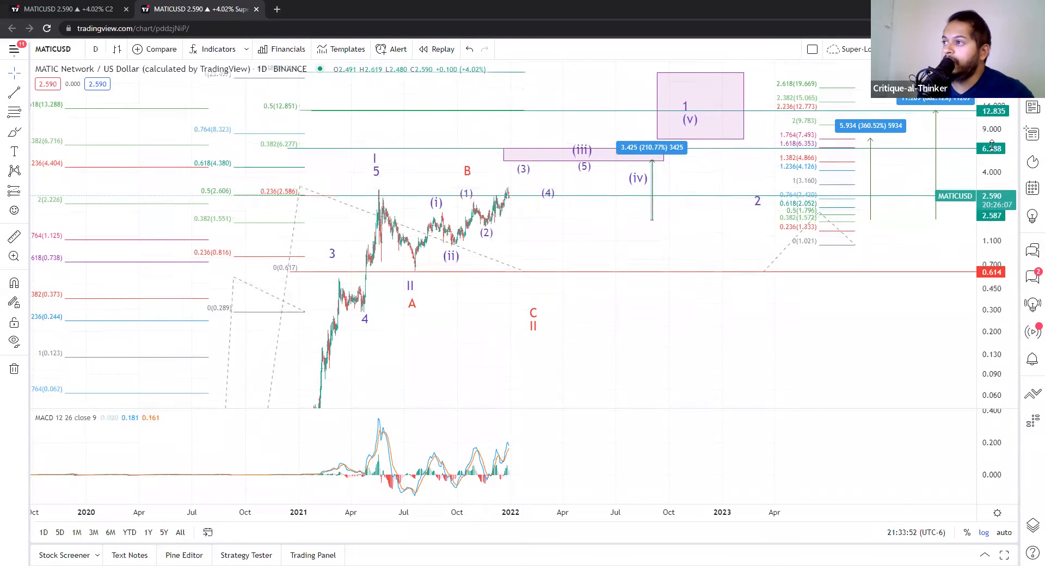
scroll(296, 243, up, 3)
Step: Frame the 2021 rally alongside the wave (iii) target zone near 6.288 and the 3.425 (210.77%) rise
drag(470, 248, 555, 250)
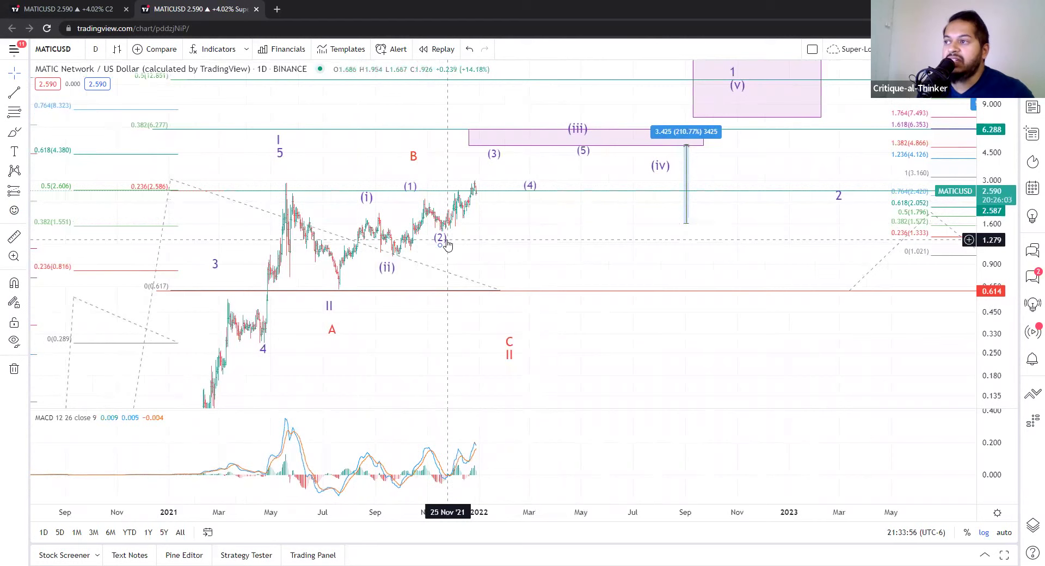
drag(625, 249, 461, 247)
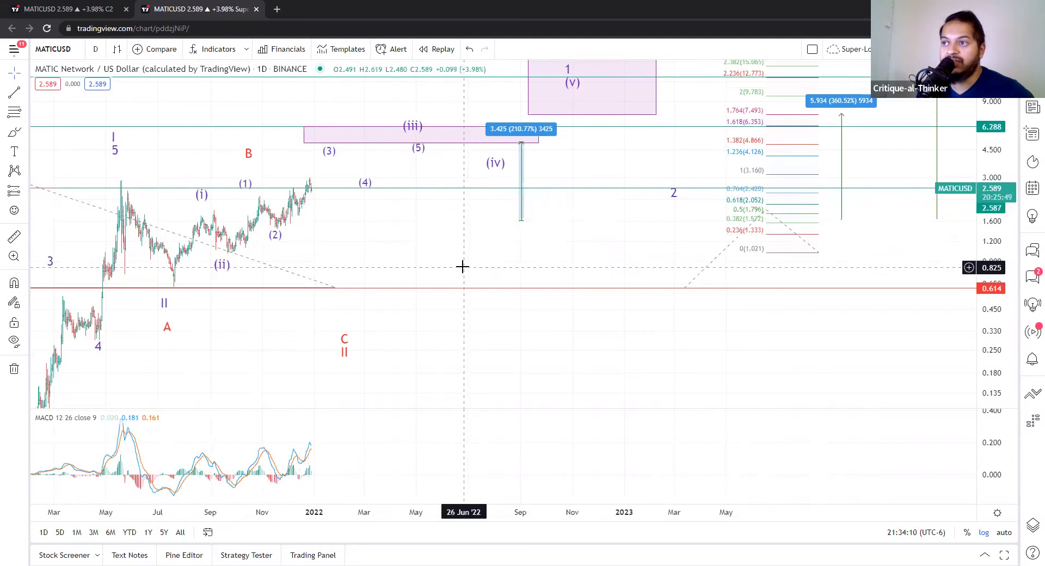
drag(441, 254, 469, 253)
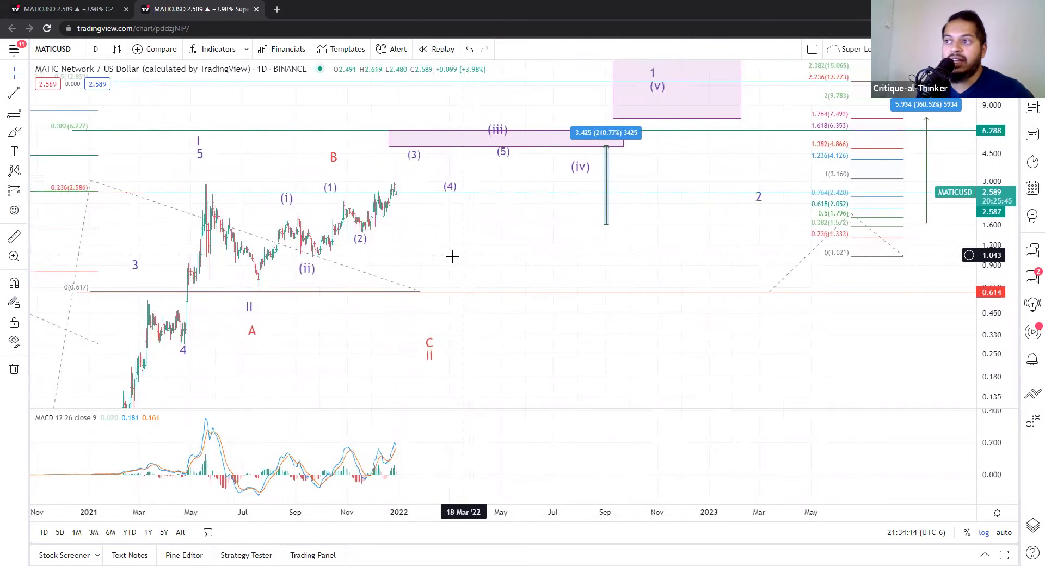
scroll(444, 257, up, 1)
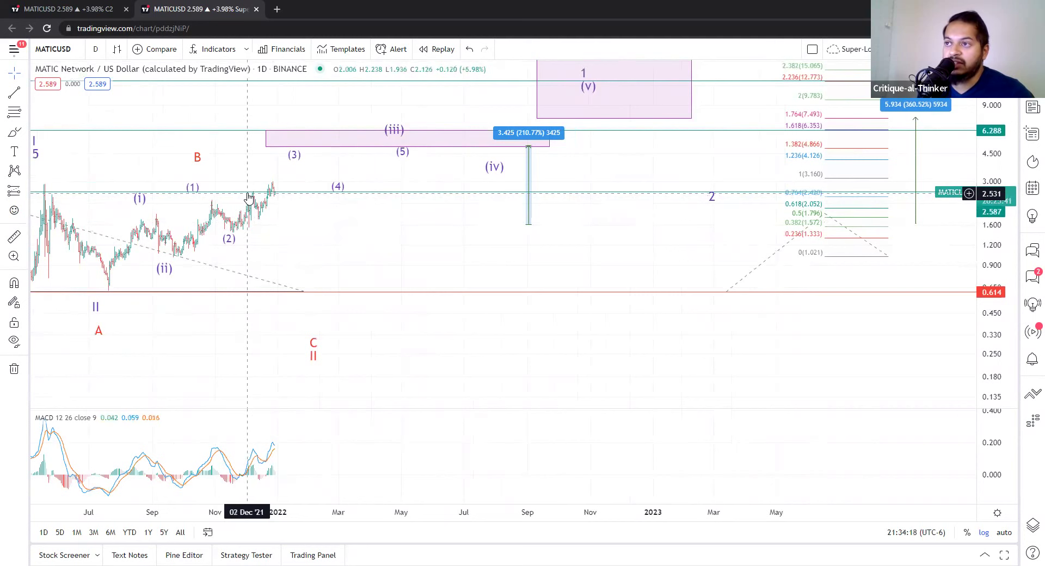
scroll(427, 231, left, 5)
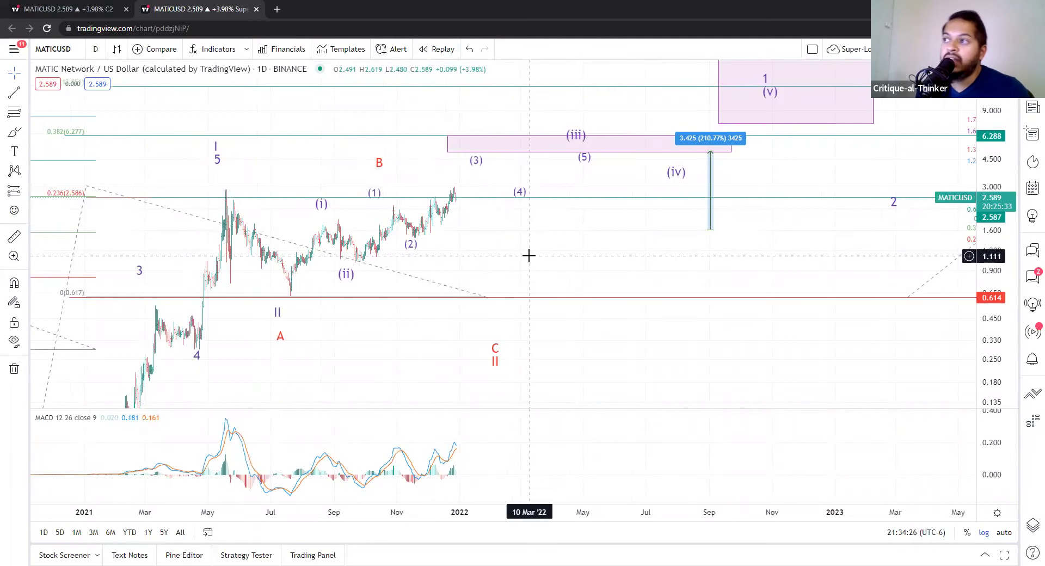
scroll(528, 255, left, 2)
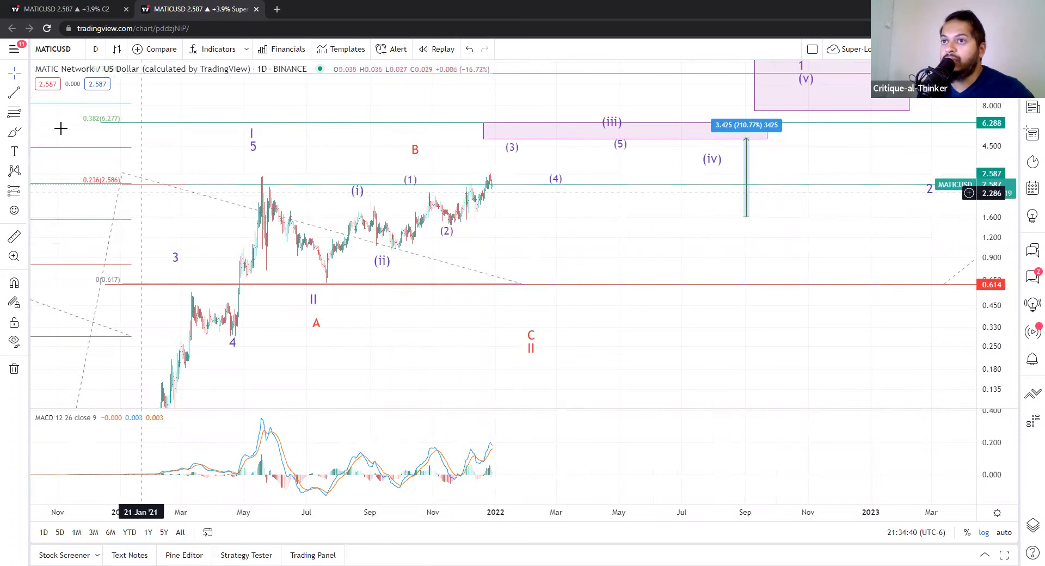
Step: Draw red wedge trend lines from the (i) high and (ii) low, then shift the C II label right
click(10, 97)
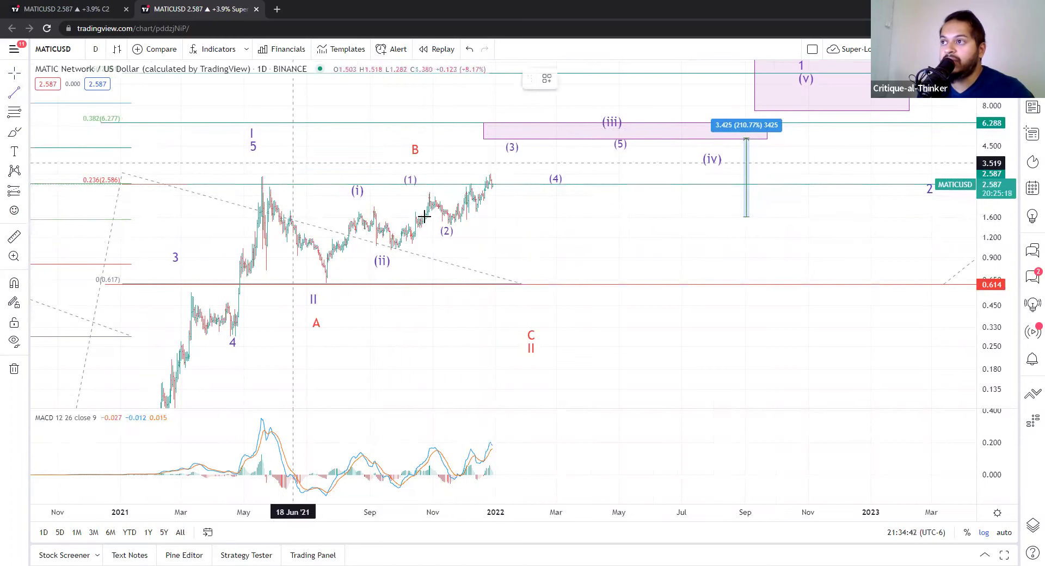
click(372, 205)
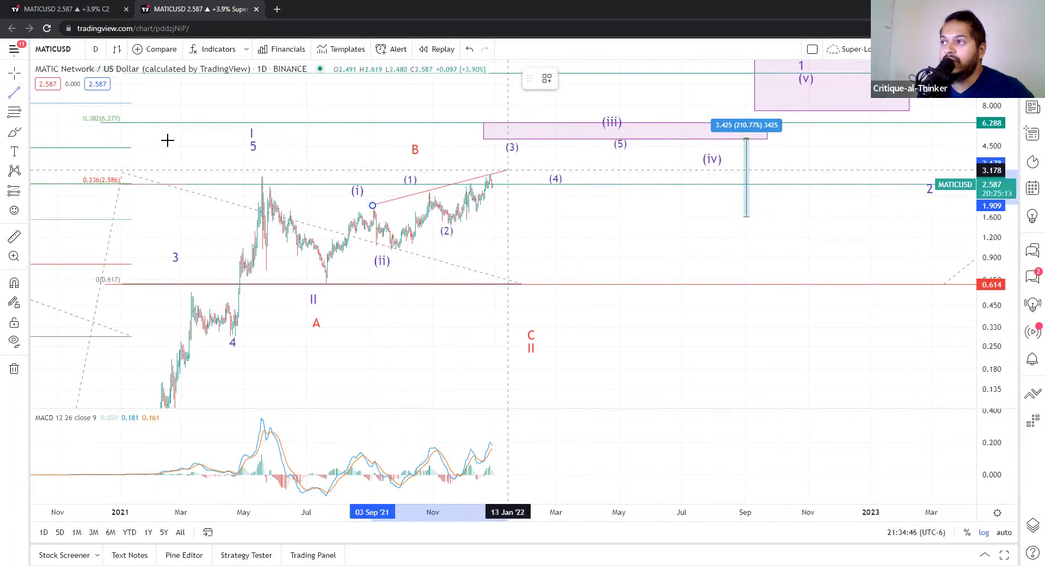
click(502, 171)
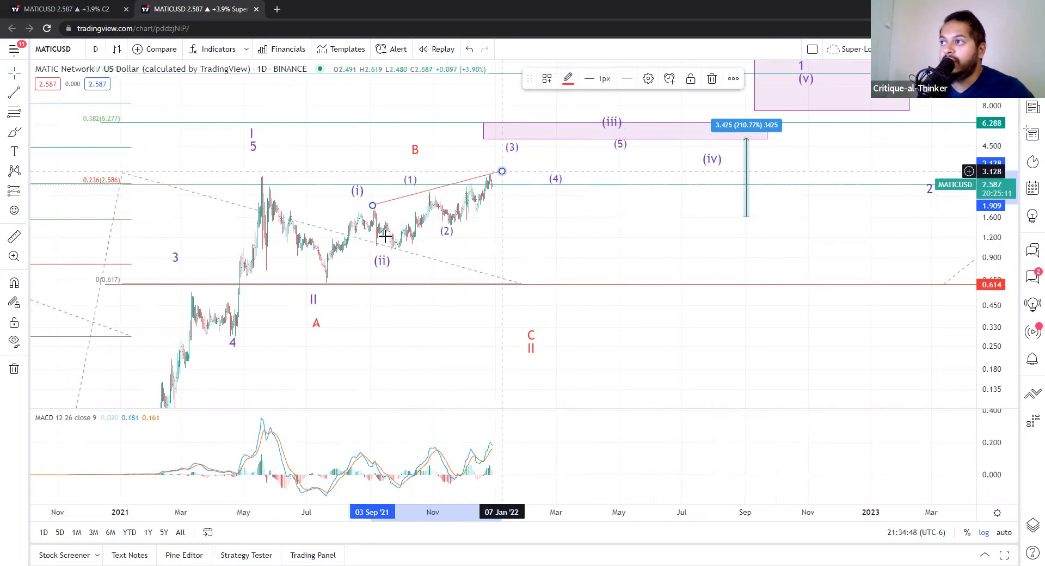
click(20, 96)
click(391, 251)
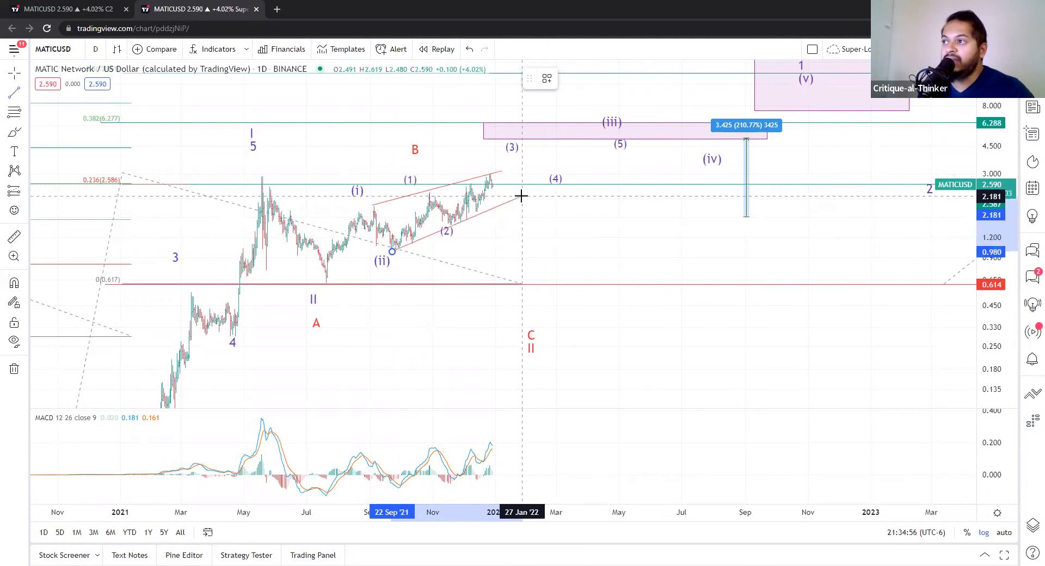
click(522, 196)
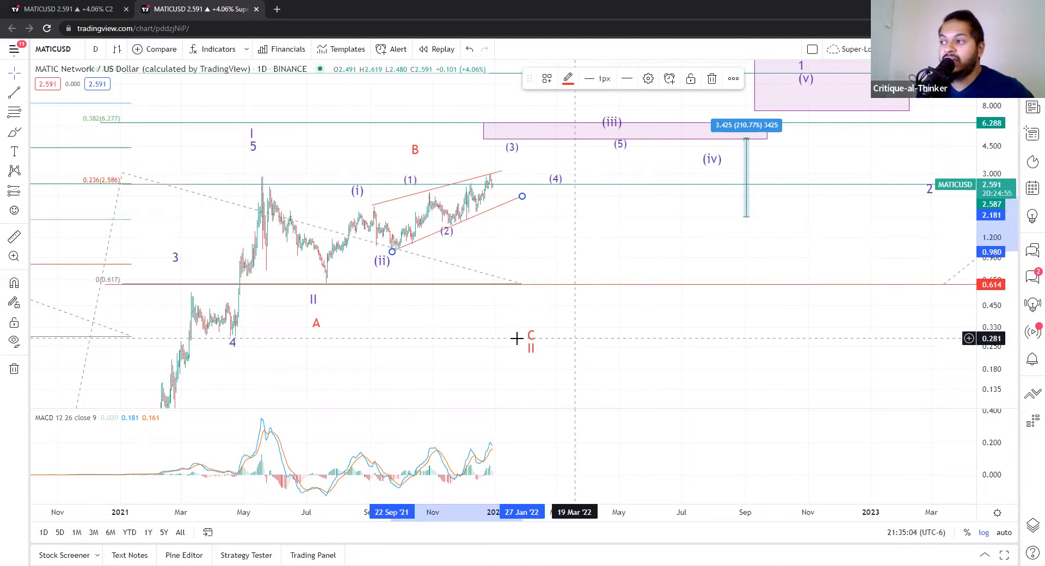
drag(533, 344, 581, 336)
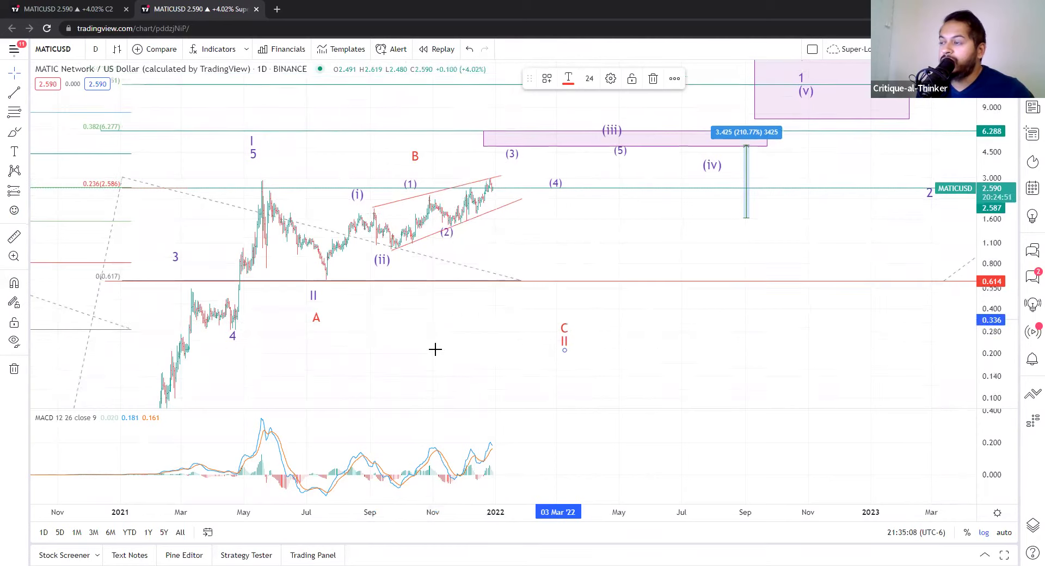
Step: Hide the MACD pane and compress the price scale to show the history back to 2020
scroll(434, 350, down, 2)
mouse_move(435, 348)
mouse_down()
mouse_move(639, 337)
mouse_move(520, 323)
mouse_up()
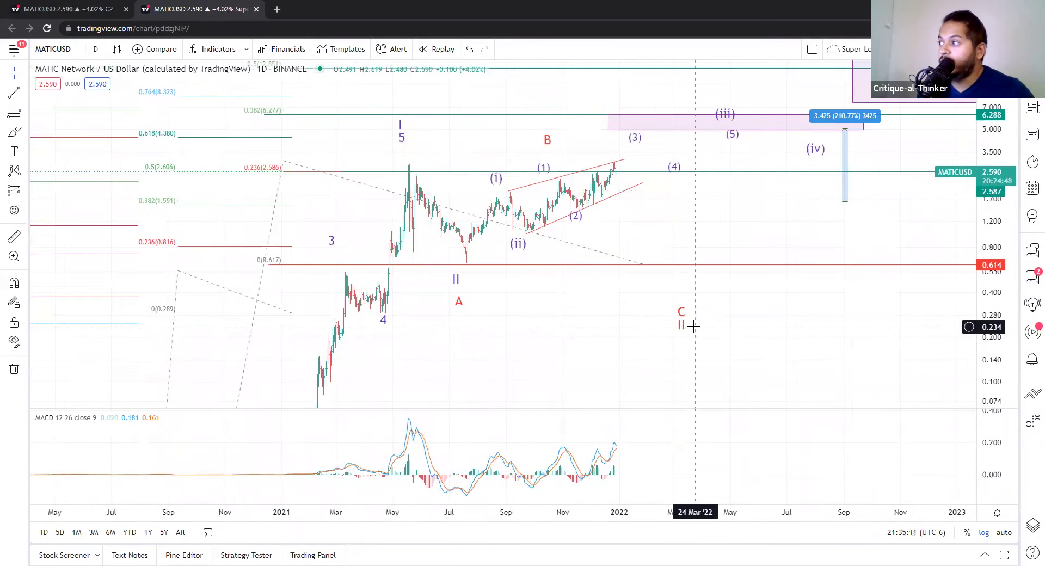
double_click(774, 327)
drag(991, 159, 886, 340)
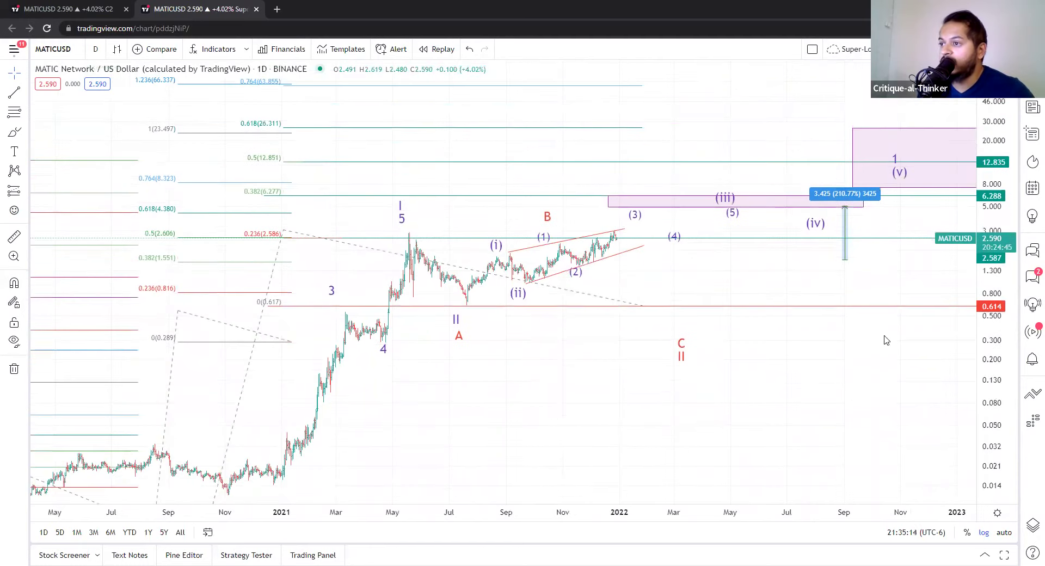
drag(462, 397, 599, 280)
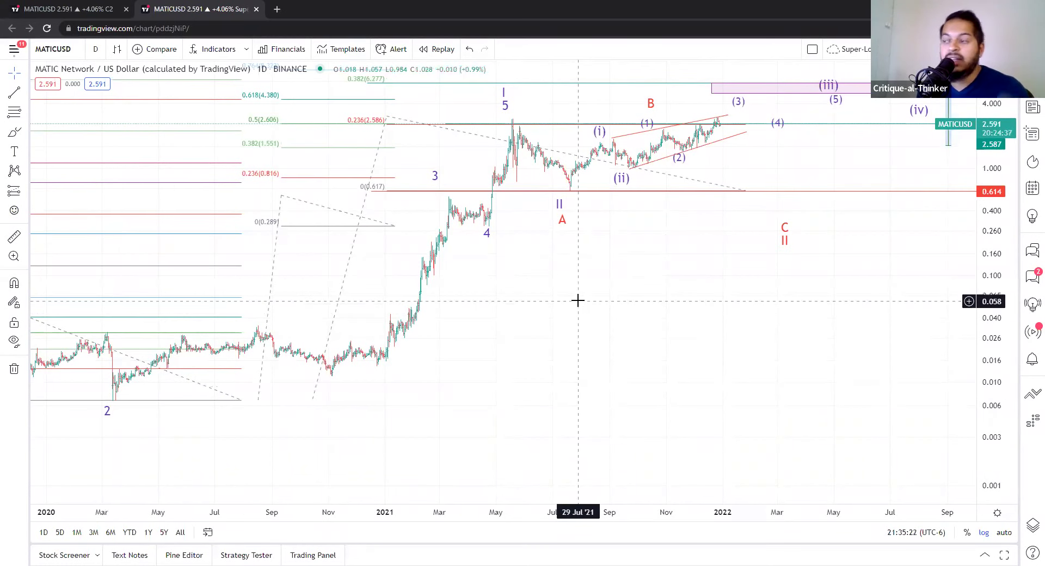
Step: Nudge the view, shift the II wave label right and select the July 2021 low label
drag(557, 307, 526, 328)
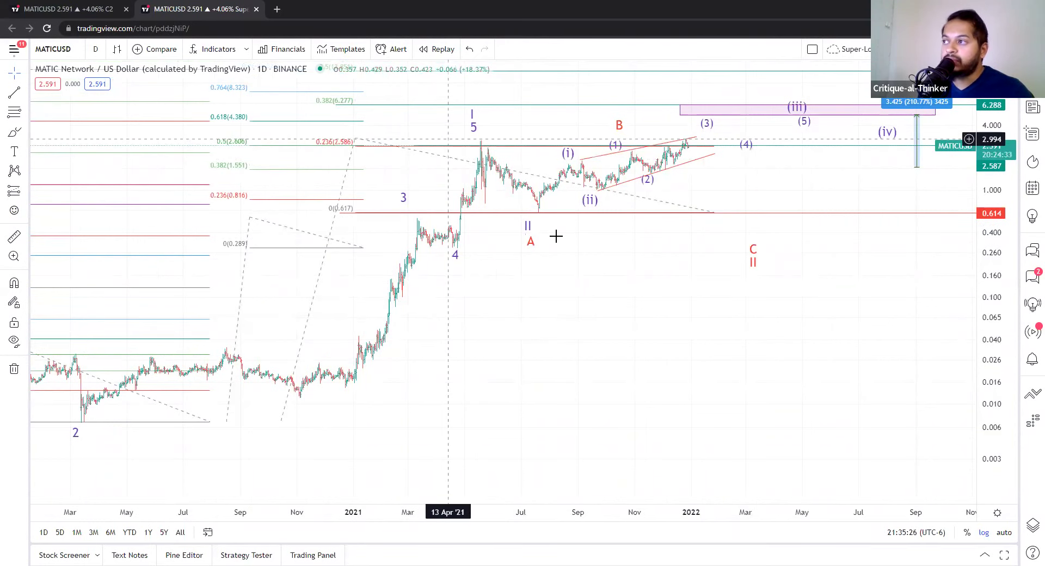
drag(584, 314, 565, 340)
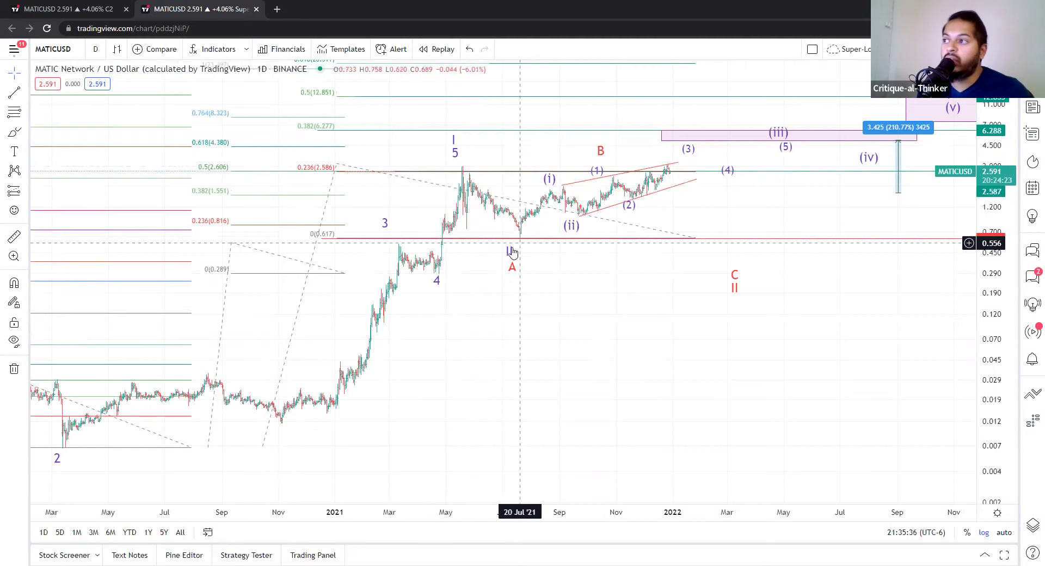
drag(510, 251, 522, 253)
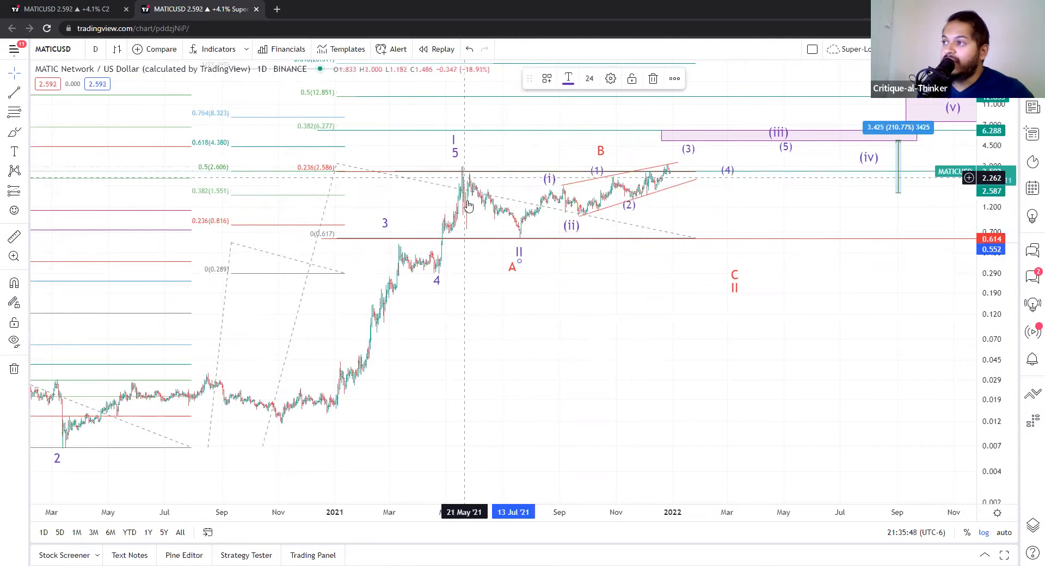
click(514, 236)
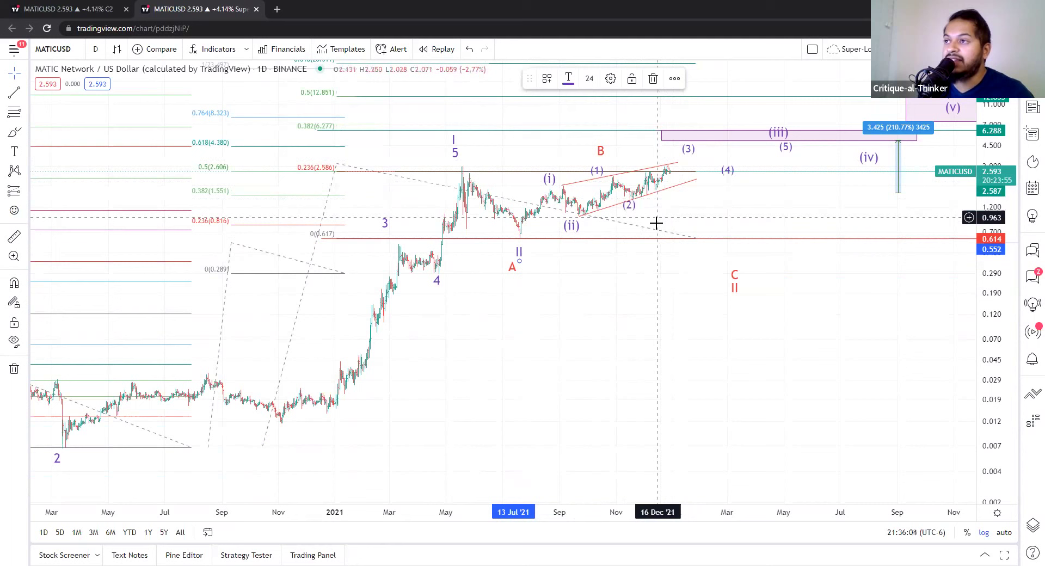
Step: Pan and stretch the price axis to reveal the upper Fibonacci extension levels
click(528, 355)
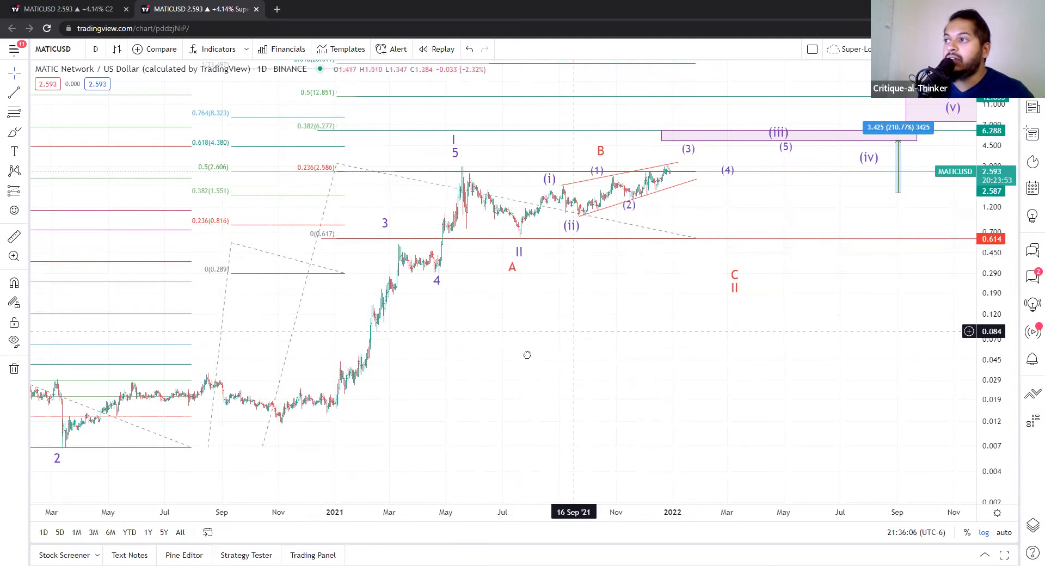
scroll(473, 350, right, 3)
scroll(424, 343, up, 2)
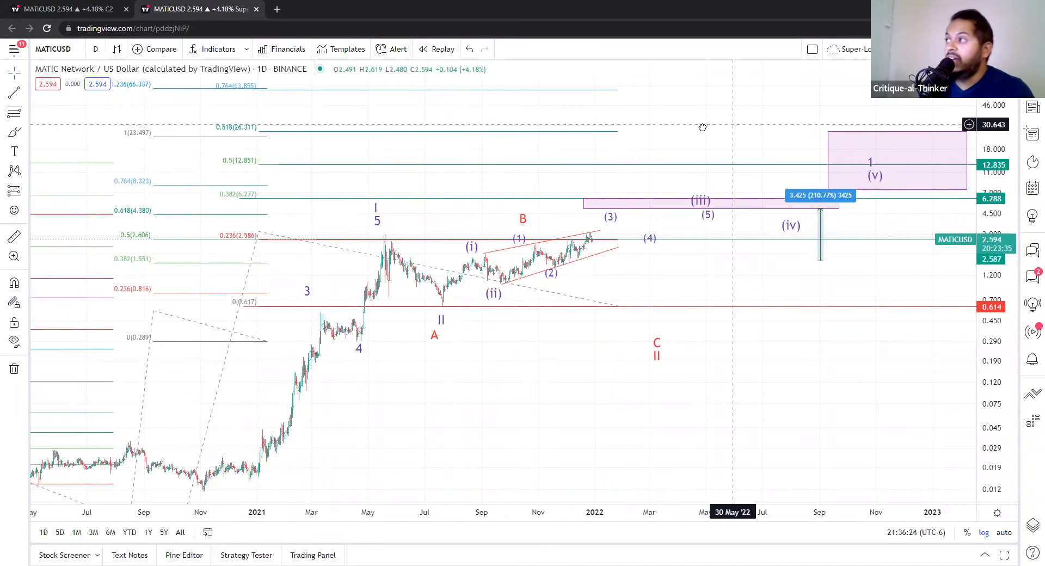
drag(658, 135, 601, 145)
scroll(601, 145, down, 3)
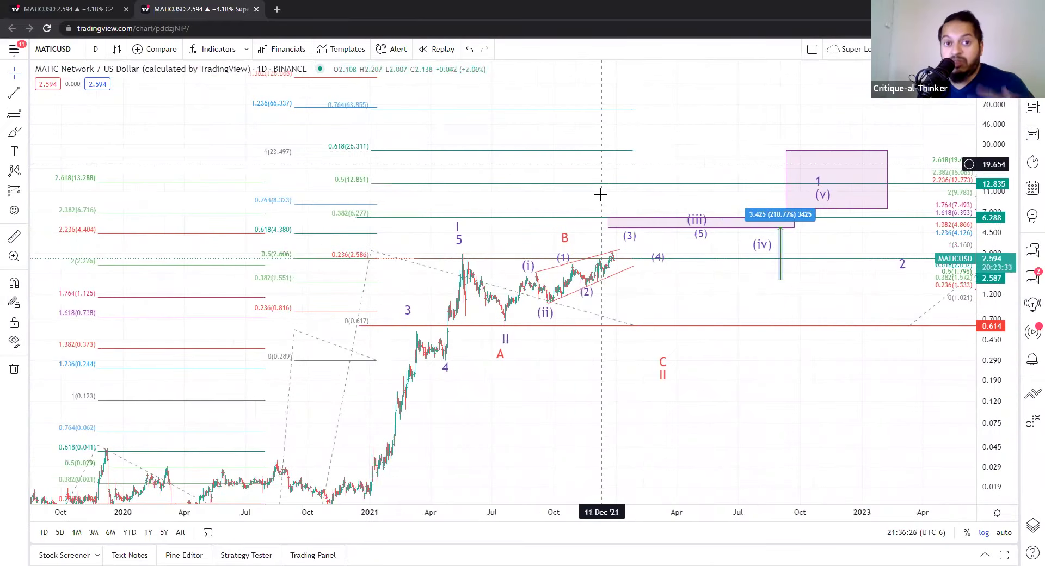
drag(550, 383, 470, 351)
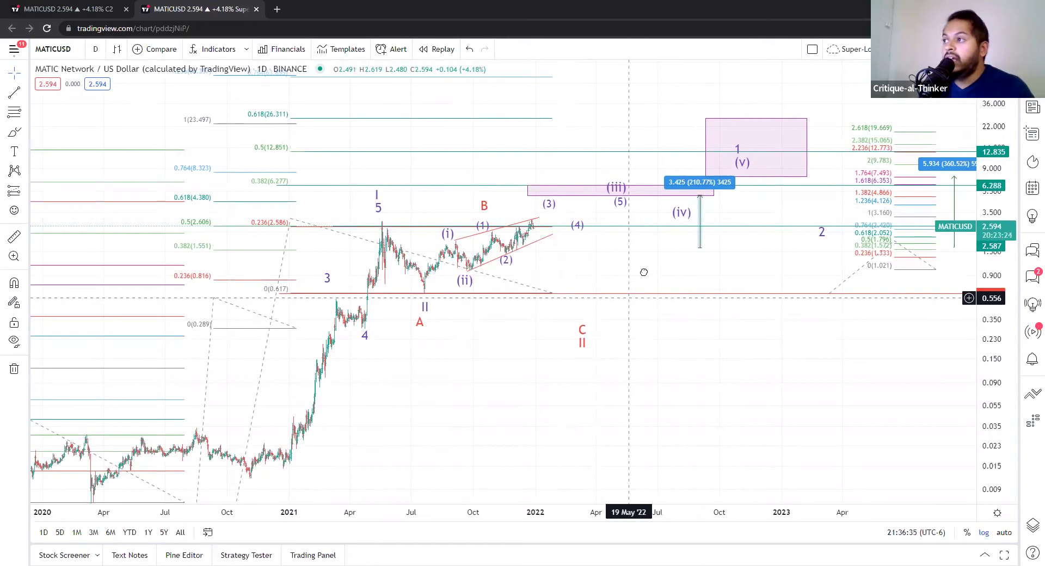
drag(643, 272, 616, 278)
drag(966, 242, 977, 250)
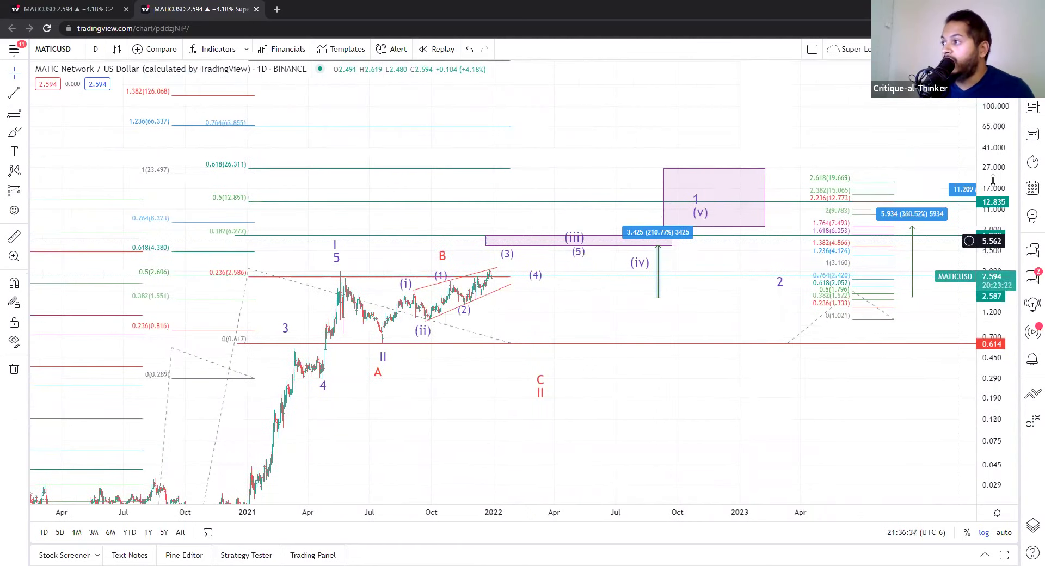
drag(993, 180, 993, 187)
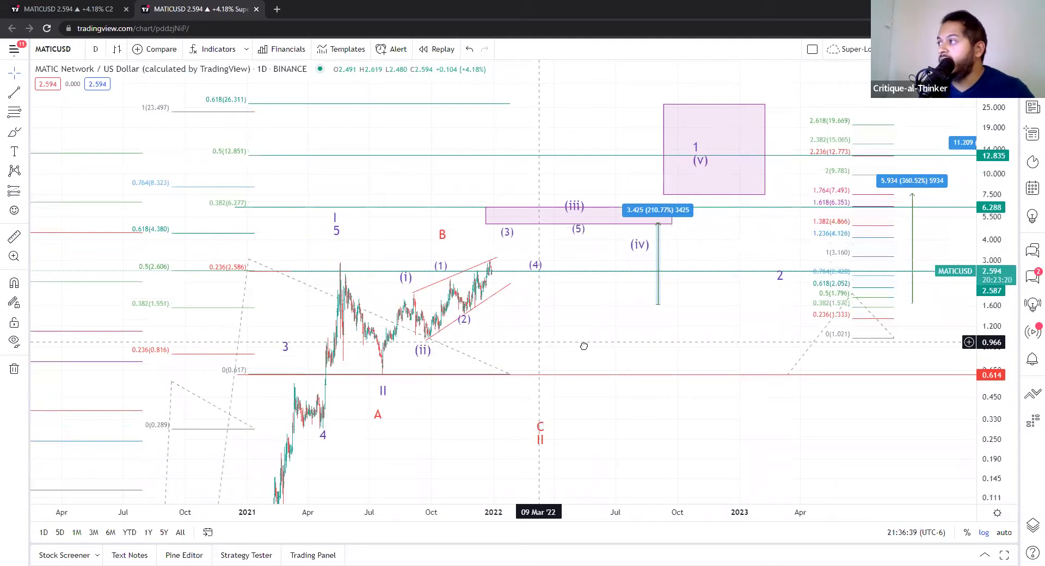
drag(584, 347, 545, 335)
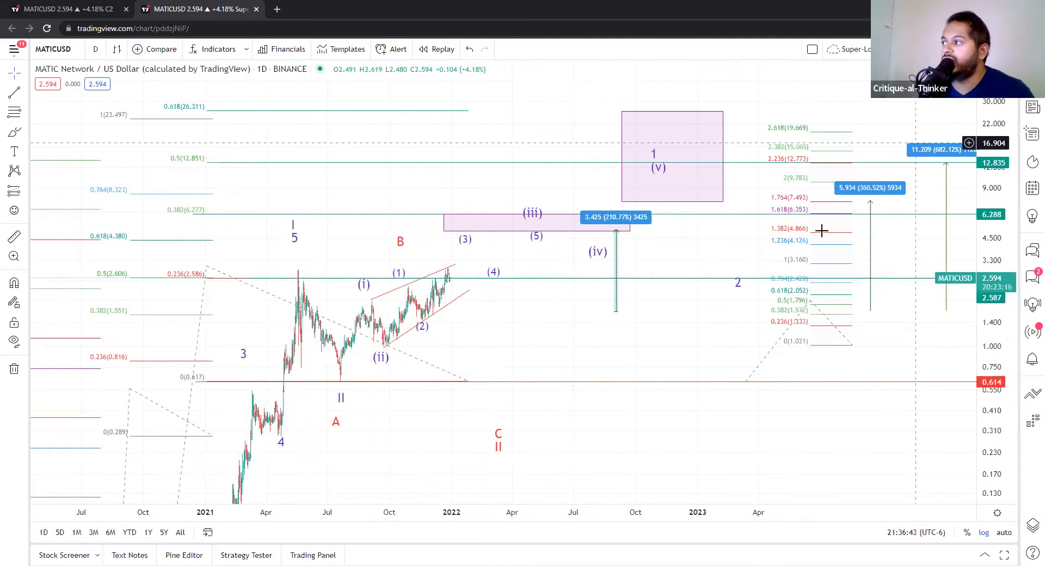
Step: Inspect the pink (iii) projection box and the 1 (v) box spanning roughly 7.6 to 26
click(479, 219)
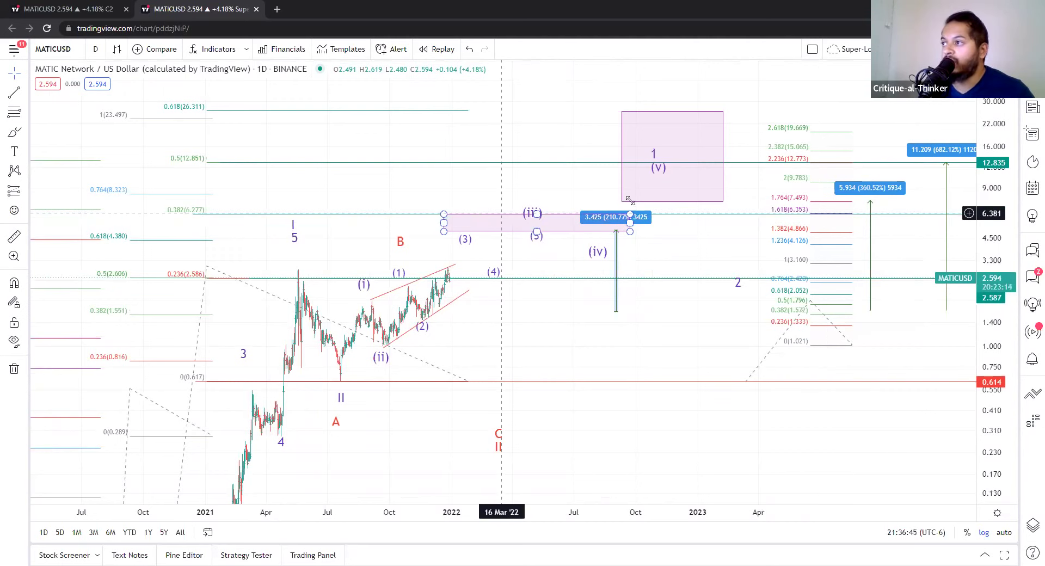
click(577, 206)
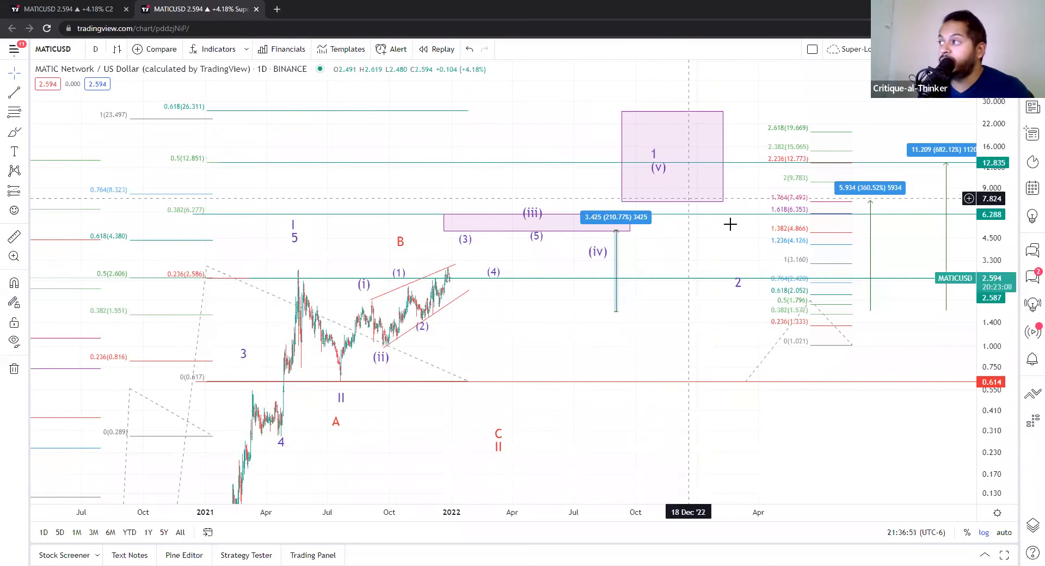
click(691, 192)
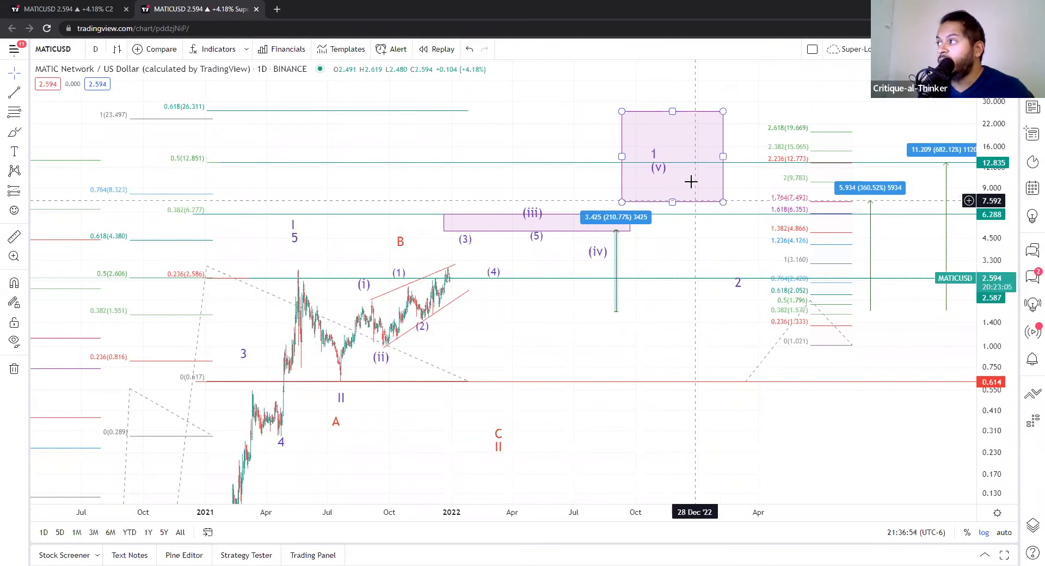
key(Escape)
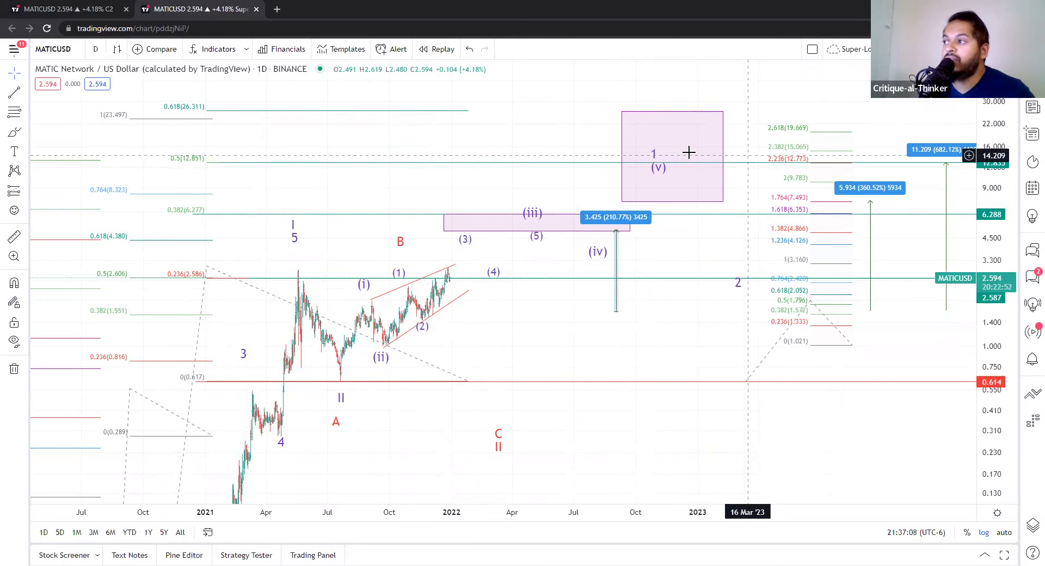
Step: Pan to the rightmost targets and check the (iii) and 1 (v) range boxes
drag(705, 254, 655, 255)
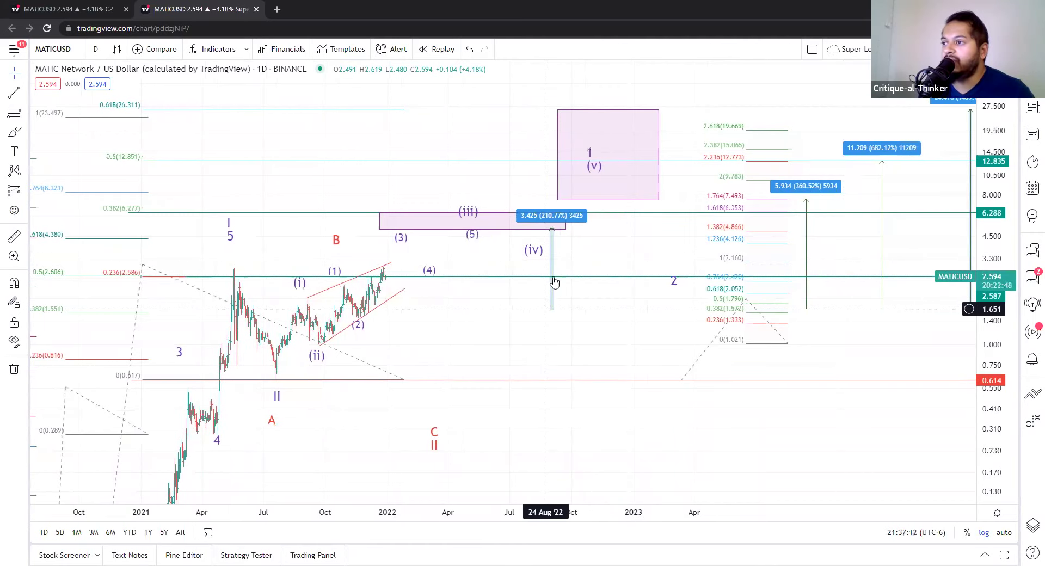
click(577, 213)
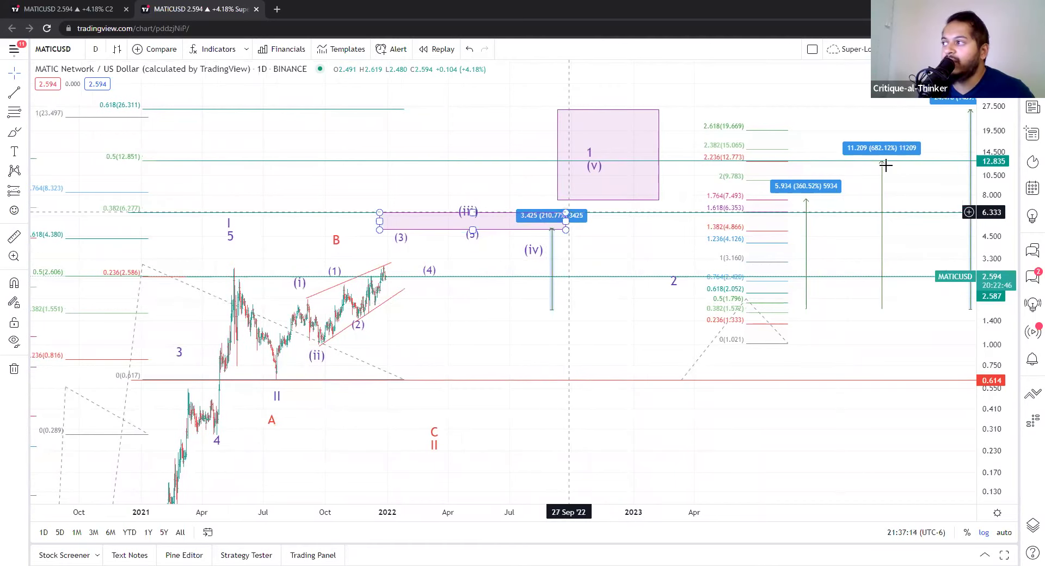
click(652, 231)
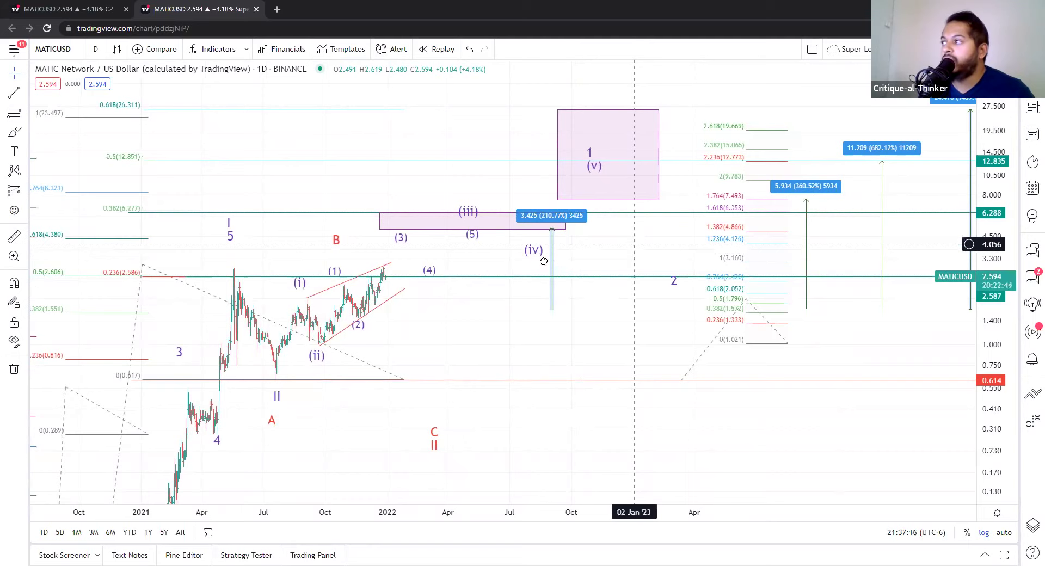
scroll(559, 220, right, 3)
click(578, 216)
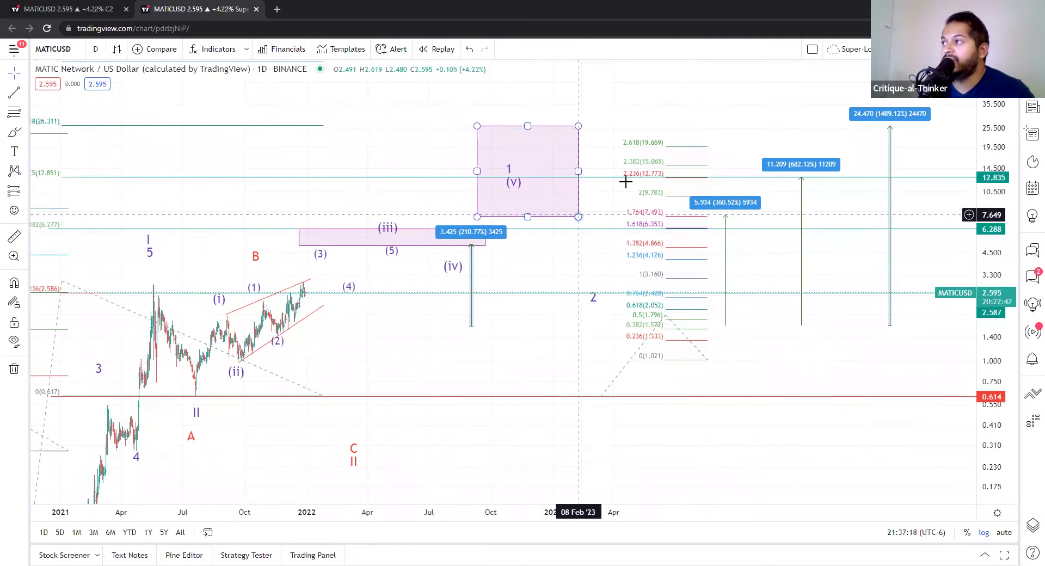
click(615, 212)
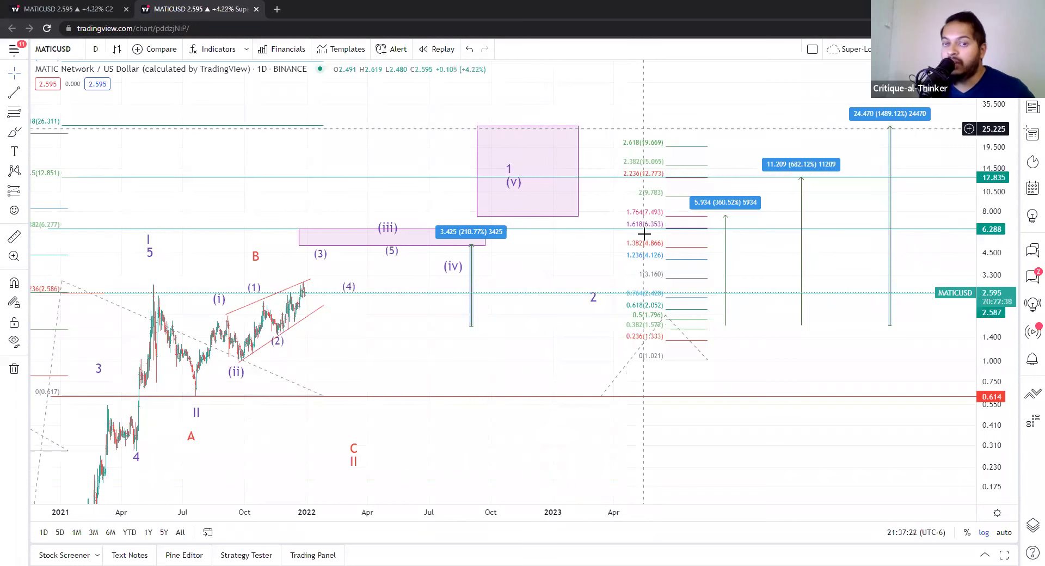
Step: Compress the price axis so the count from 2020 up to the 1.236 extension at 66.337 fits
mouse_move(658, 313)
mouse_down()
mouse_move(663, 299)
mouse_move(654, 306)
mouse_up()
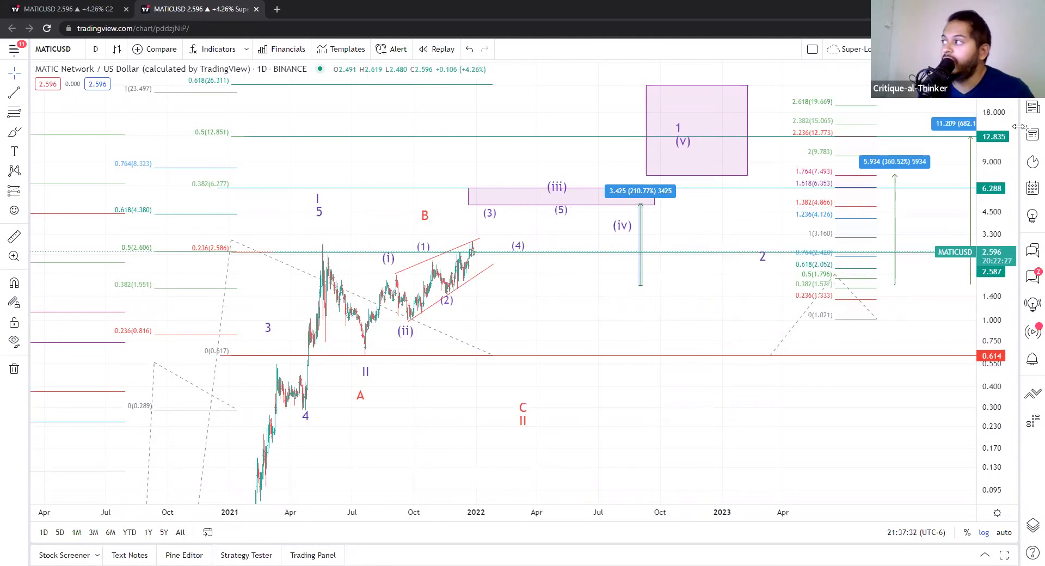
drag(1008, 112, 1007, 153)
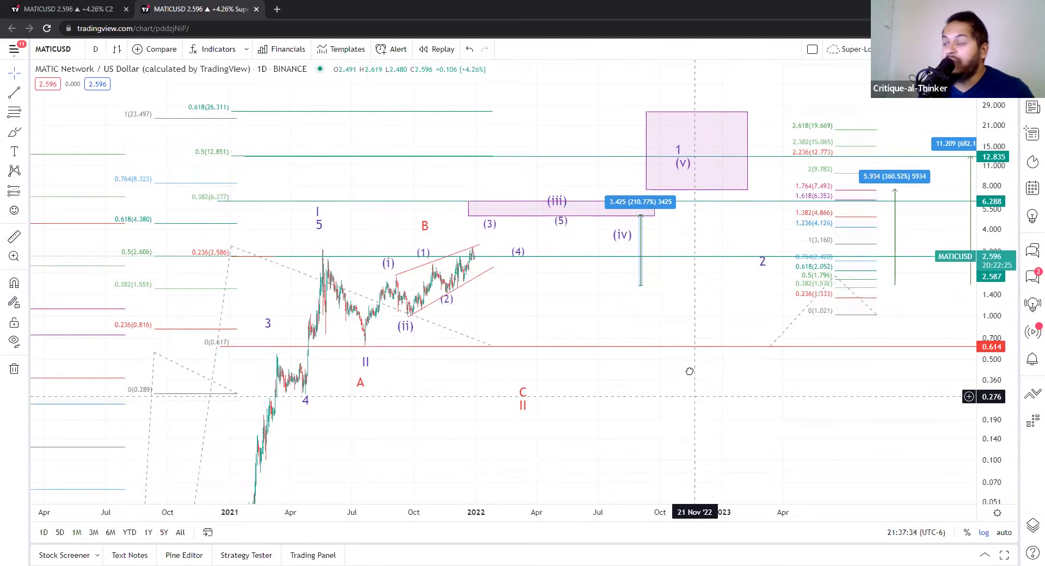
drag(689, 369, 712, 349)
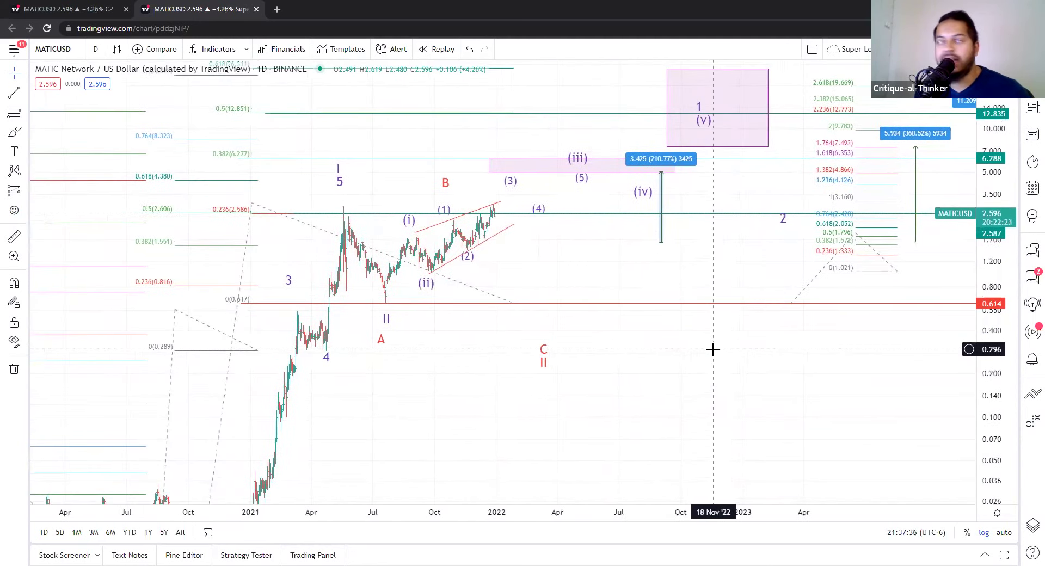
drag(997, 193, 996, 218)
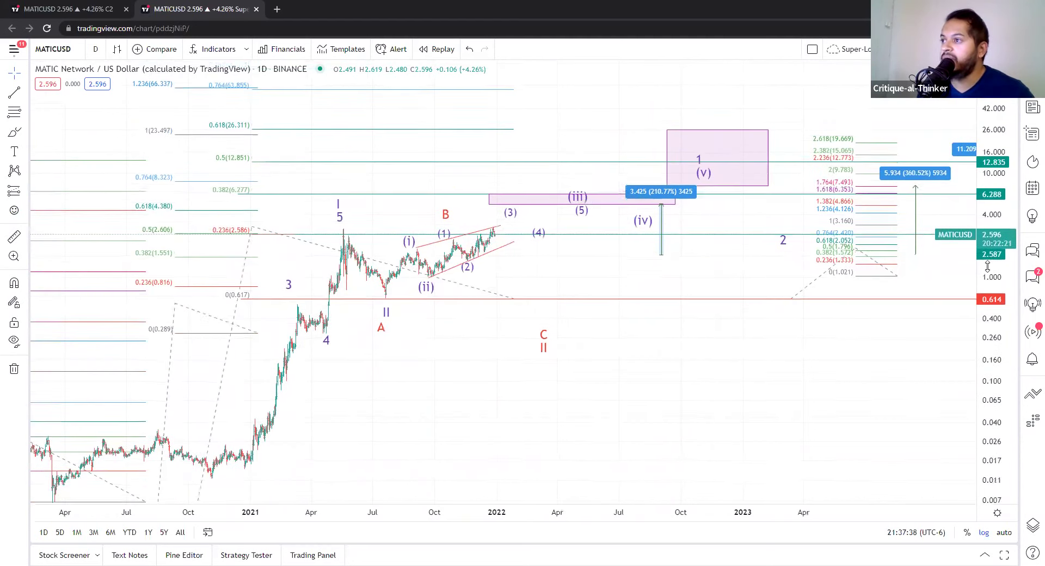